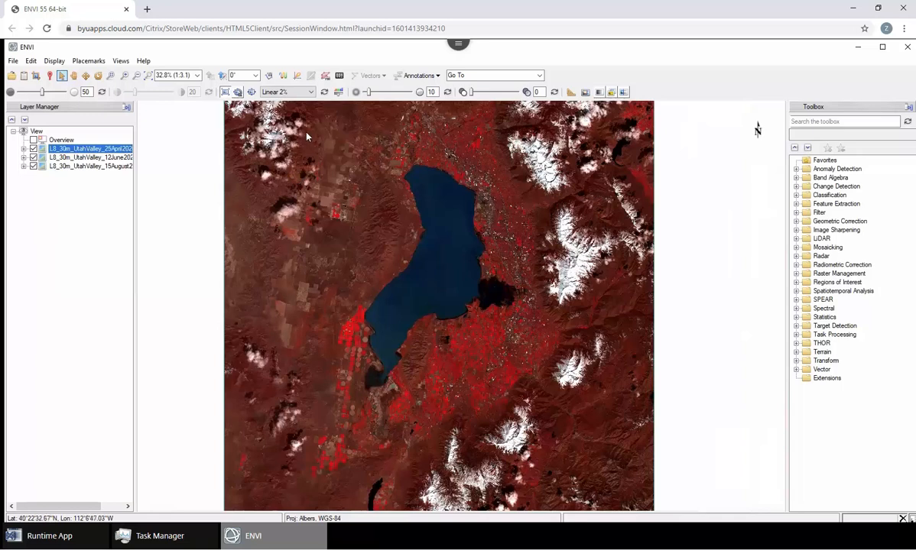
{"action": "left_click_drag", "start_coordinate": [439, 265], "coordinate": [435, 280]}
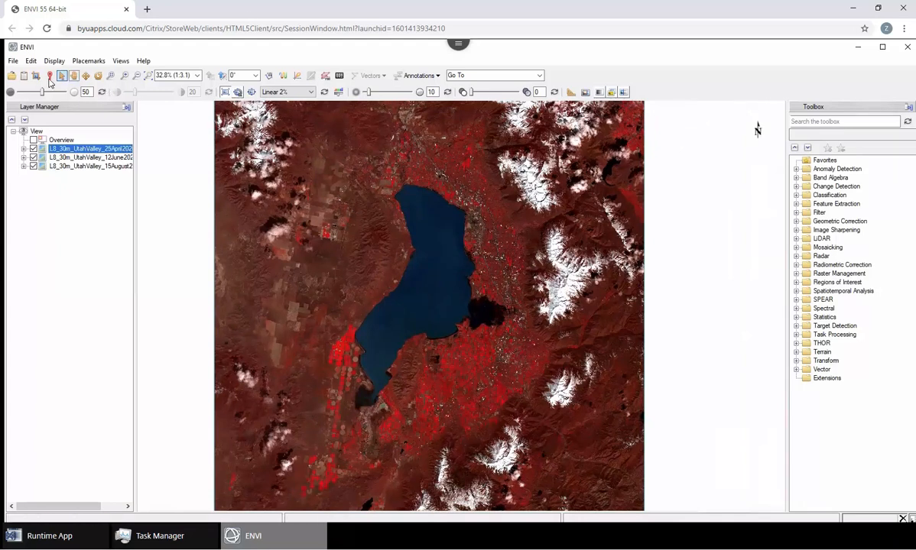
{"action": "left_click", "coordinate": [14, 85]}
{"action": "left_click", "coordinate": [76, 352]}
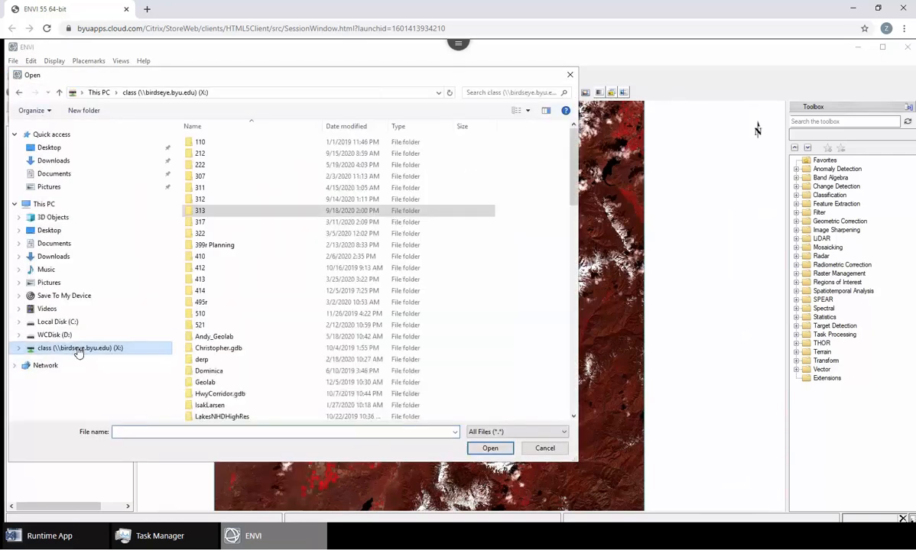
{"action": "double_click", "coordinate": [211, 212]}
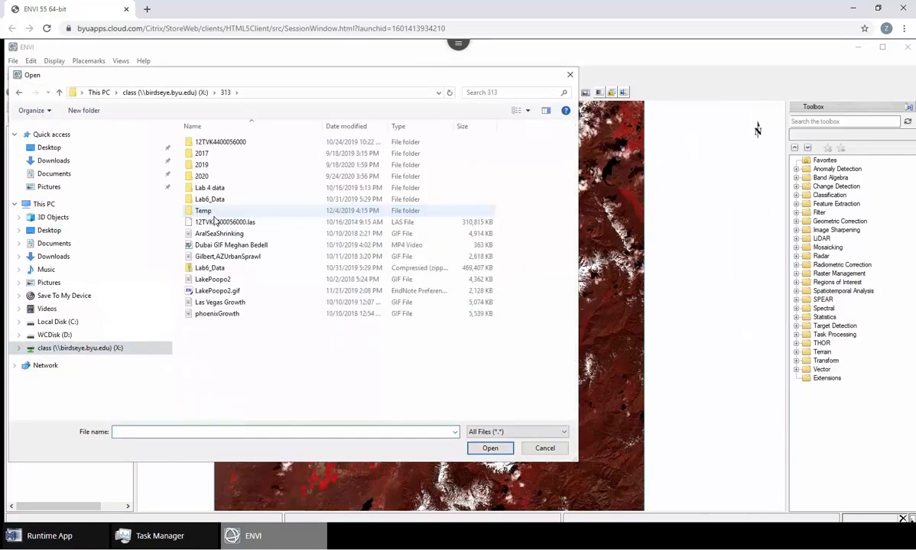
{"action": "double_click", "coordinate": [218, 176]}
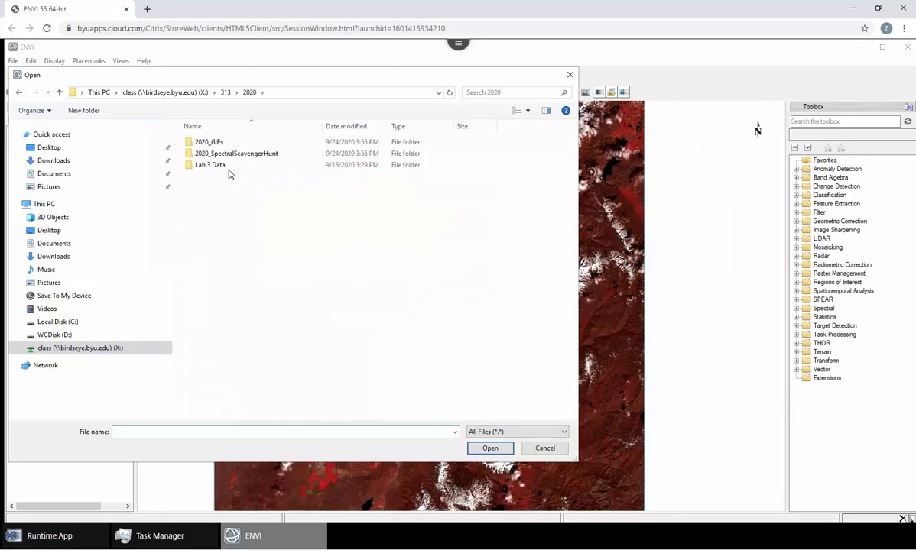
{"action": "double_click", "coordinate": [226, 165]}
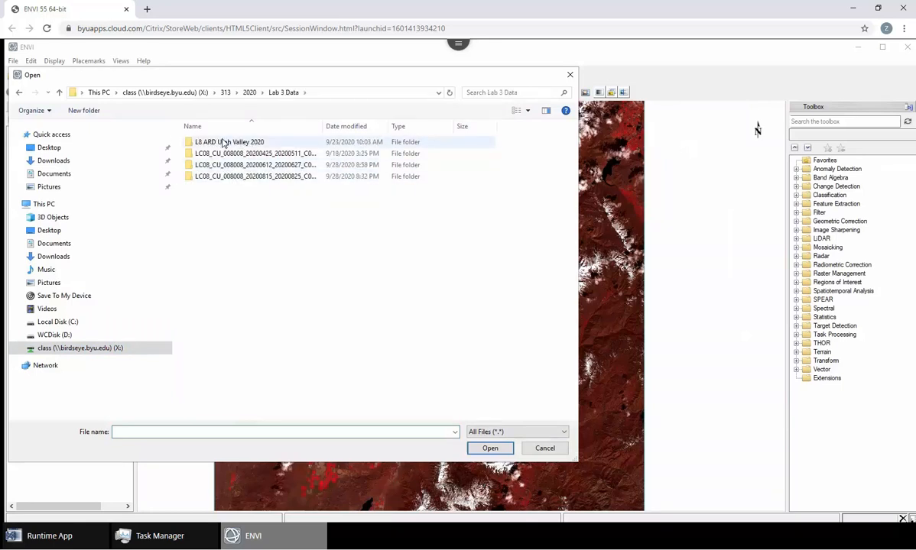
{"action": "double_click", "coordinate": [314, 141]}
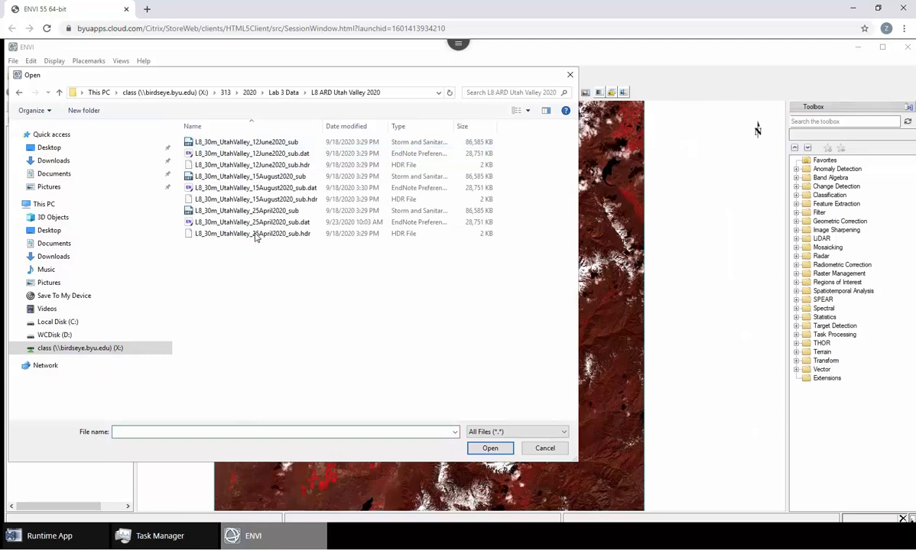
{"action": "left_click", "coordinate": [201, 210]}
{"action": "left_click", "coordinate": [219, 178], "text": "ctrl"}
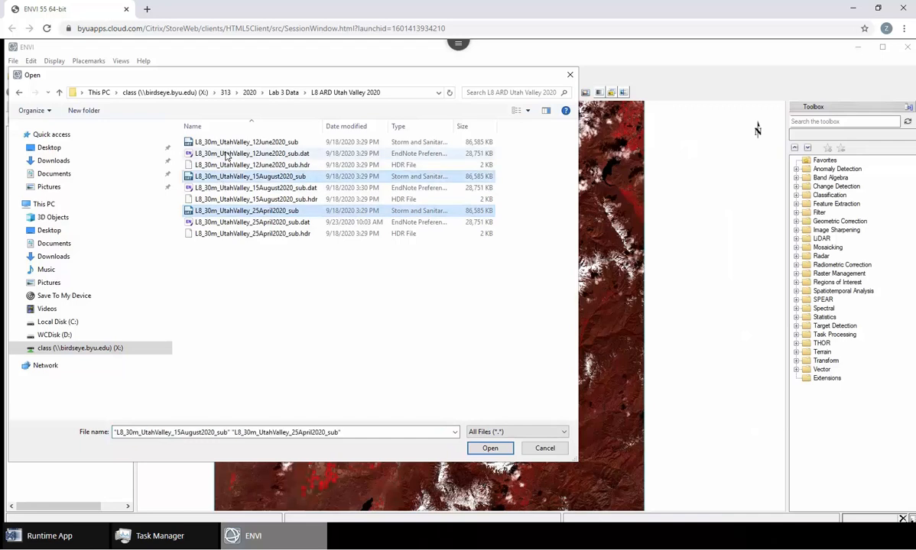
{"action": "left_click", "coordinate": [230, 143], "text": "ctrl"}
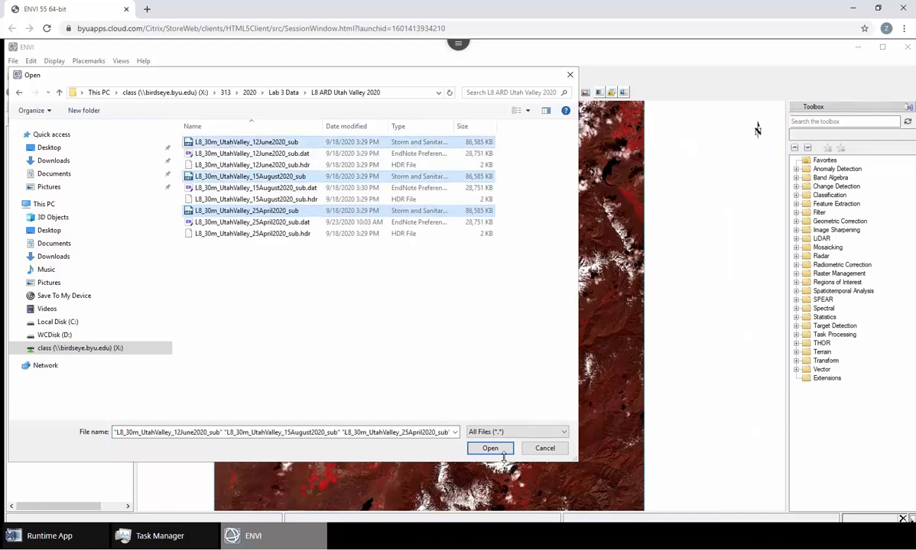
{"action": "left_click", "coordinate": [544, 451]}
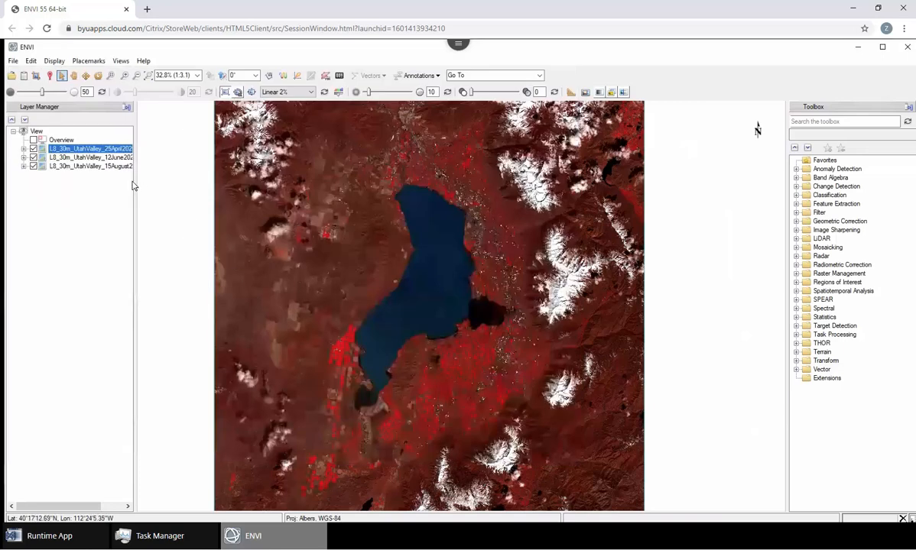
Display the 25 April 2020 layer with Band 3 Green, Band 2 Blue and Band 1 Coastal as red, green and blue.
{"action": "right_click", "coordinate": [99, 149]}
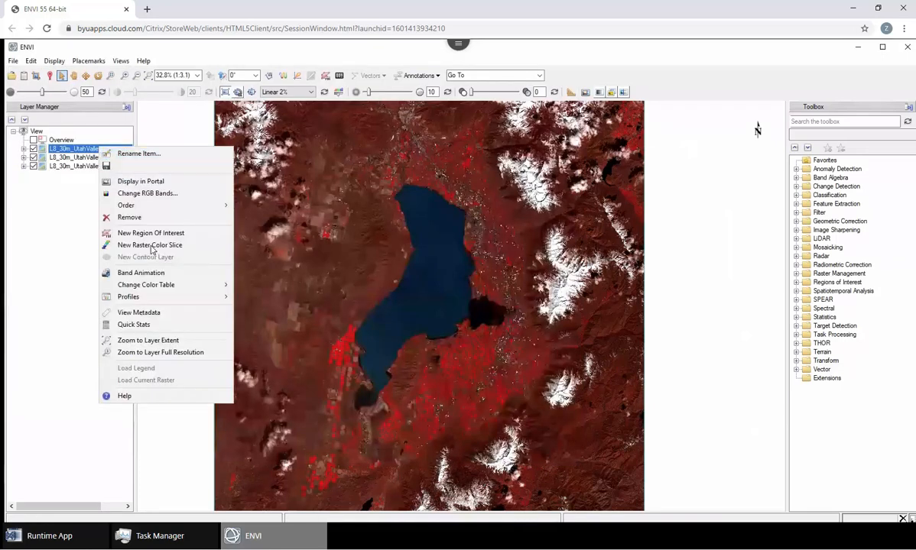
{"action": "left_click", "coordinate": [158, 193]}
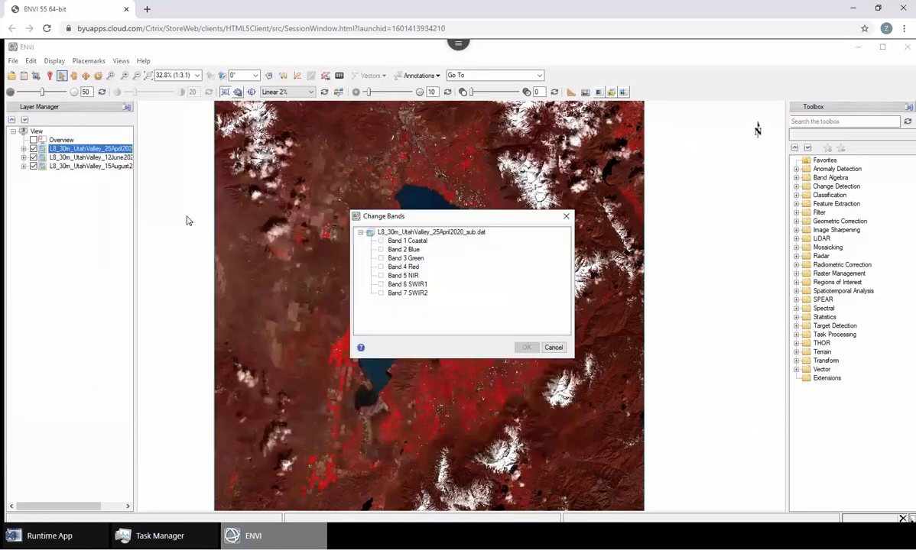
{"action": "left_click", "coordinate": [404, 258]}
{"action": "left_click", "coordinate": [403, 249]}
{"action": "left_click", "coordinate": [406, 240]}
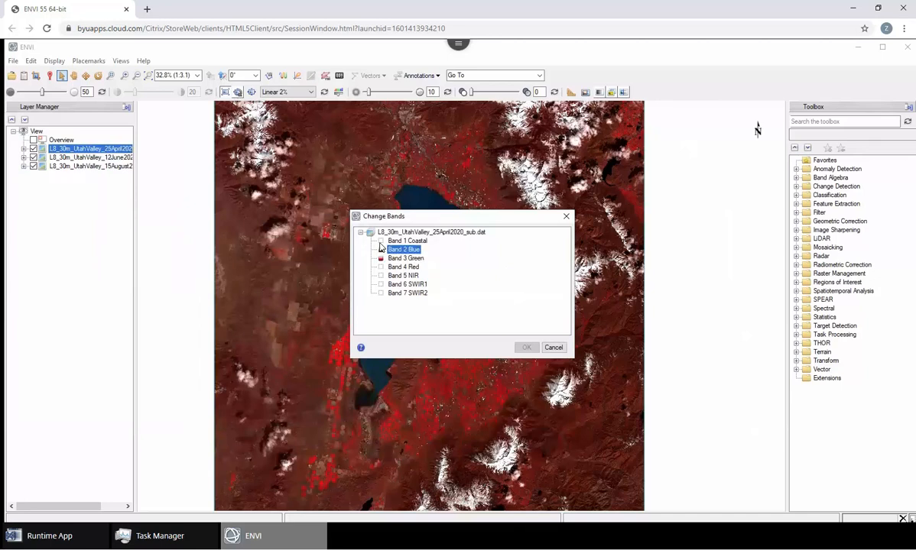
{"action": "left_click", "coordinate": [526, 348]}
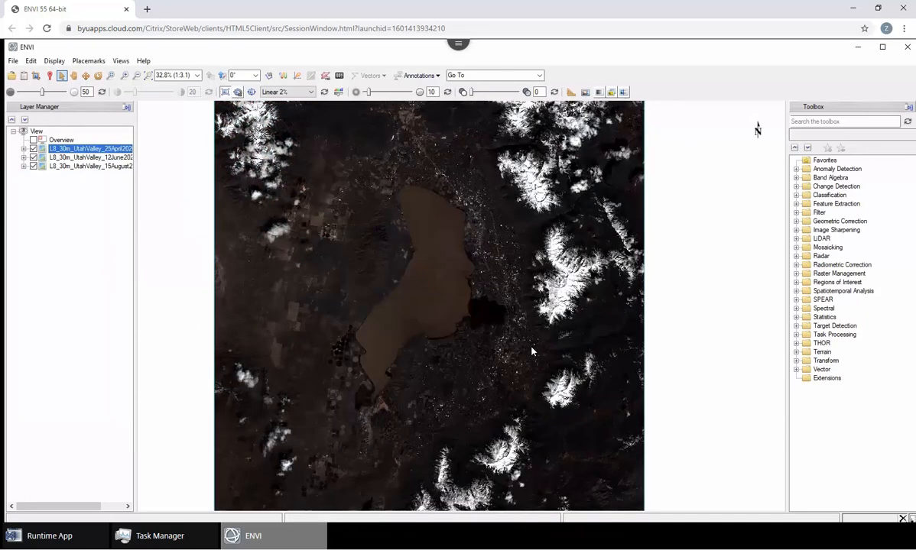
Display the 25 April 2020 layer in true colour with Band 4 Red, Band 3 Green and Band 2 Blue.
{"action": "right_click", "coordinate": [96, 149]}
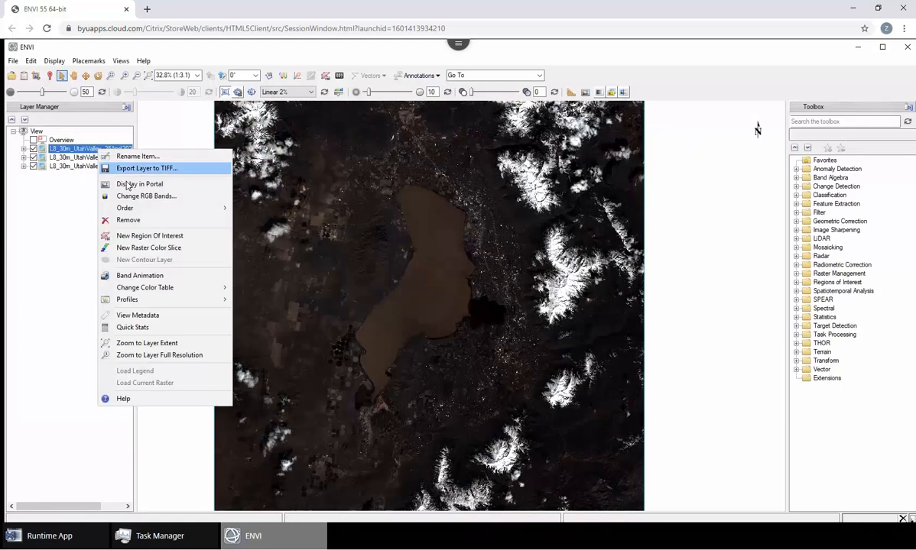
{"action": "left_click", "coordinate": [149, 200]}
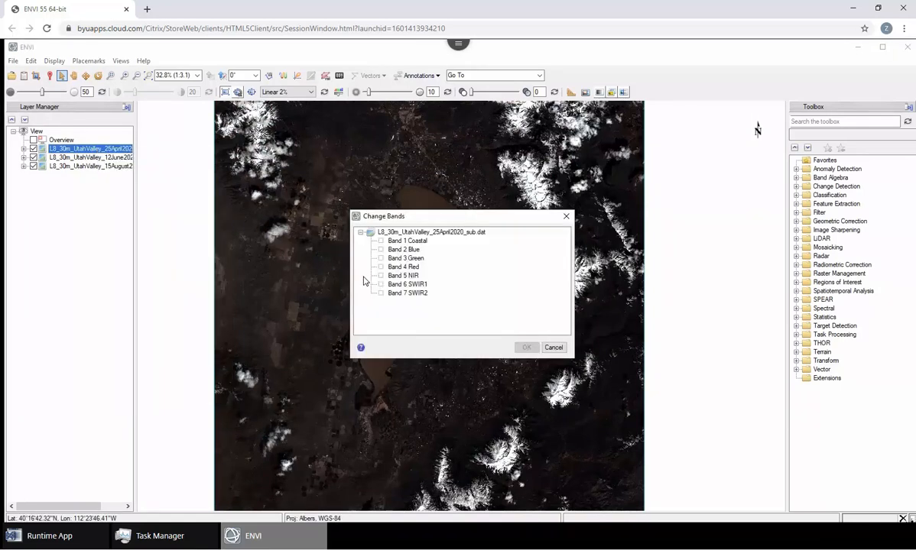
{"action": "left_click", "coordinate": [394, 267]}
{"action": "left_click", "coordinate": [394, 259]}
{"action": "left_click", "coordinate": [394, 249]}
{"action": "left_click", "coordinate": [526, 347]}
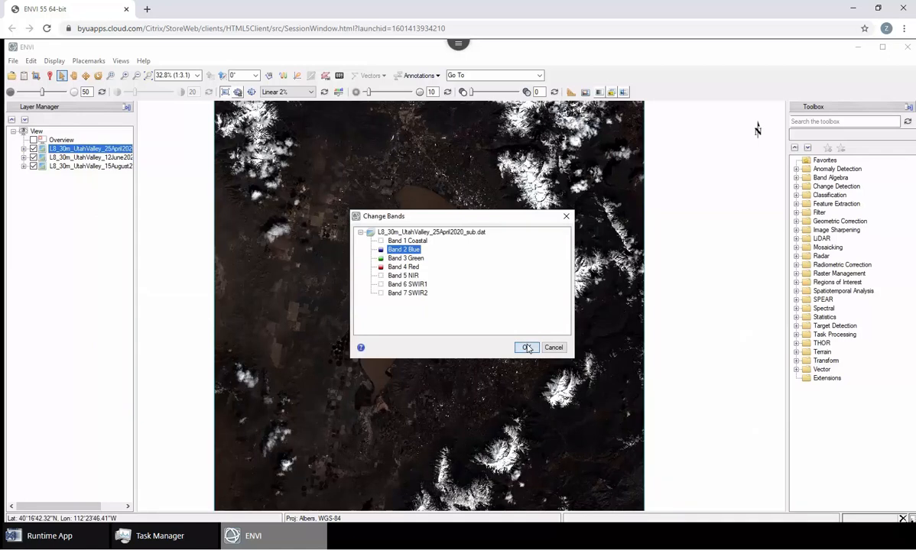
Display the 25 April 2020 layer in false colour with Band 5 NIR, Band 4 Red and Band 3 Green.
{"action": "right_click", "coordinate": [90, 148]}
{"action": "left_click", "coordinate": [138, 195]}
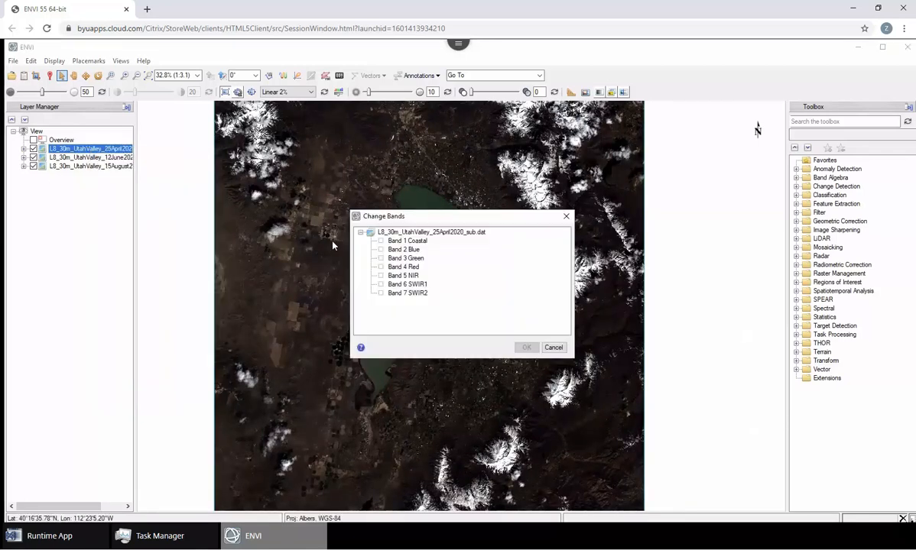
{"action": "left_click", "coordinate": [382, 276]}
{"action": "left_click", "coordinate": [381, 267]}
{"action": "left_click", "coordinate": [381, 258]}
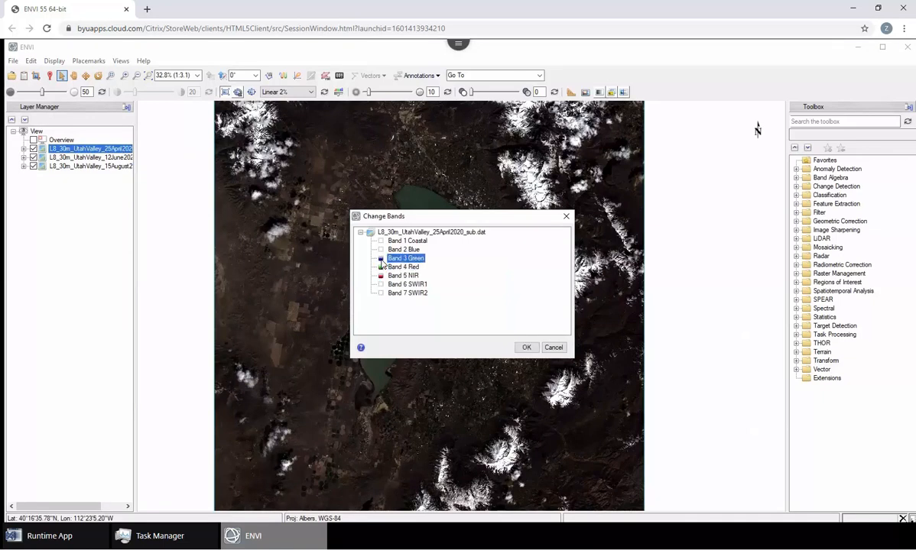
{"action": "left_click", "coordinate": [526, 347]}
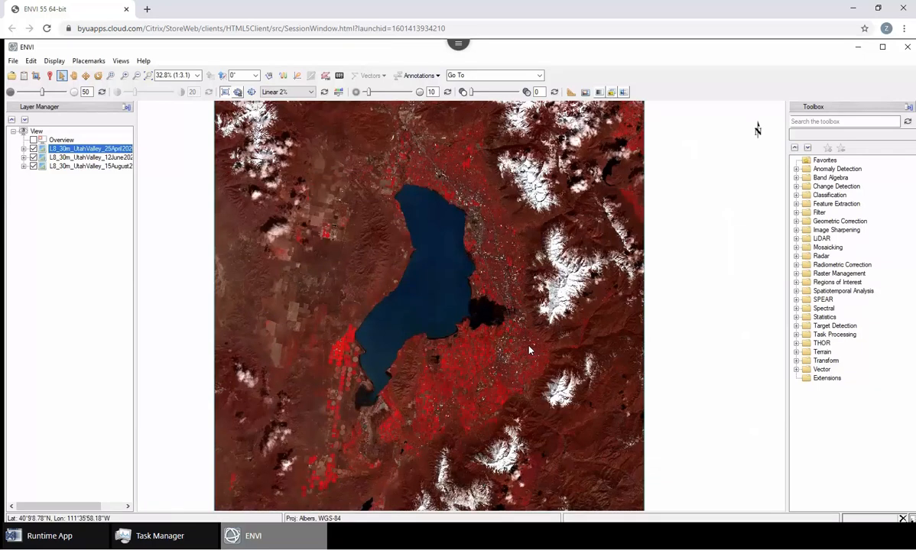
Widen the layer list to show full file names, and toggle the 25 April 2020 layer off and on.
{"action": "left_click_drag", "start_coordinate": [137, 210], "coordinate": [179, 208]}
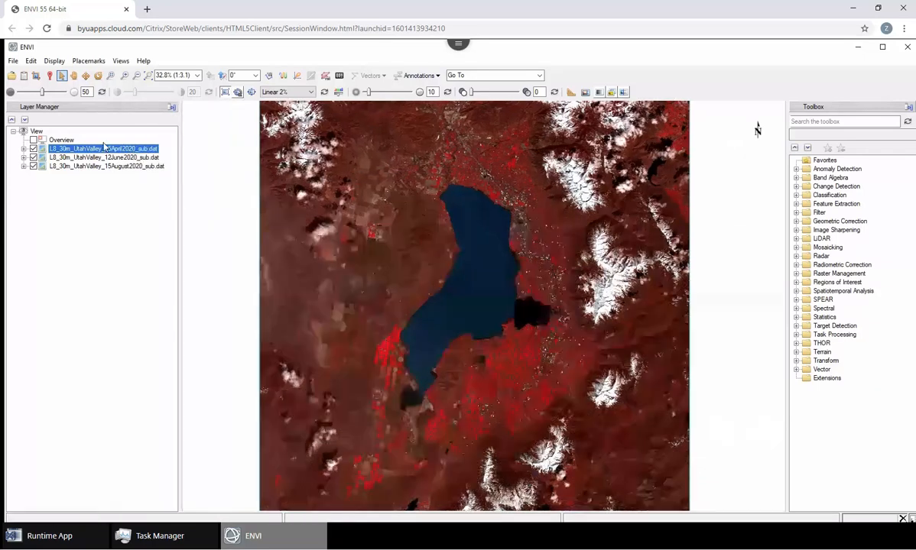
{"action": "left_click", "coordinate": [33, 148]}
{"action": "left_click", "coordinate": [33, 149]}
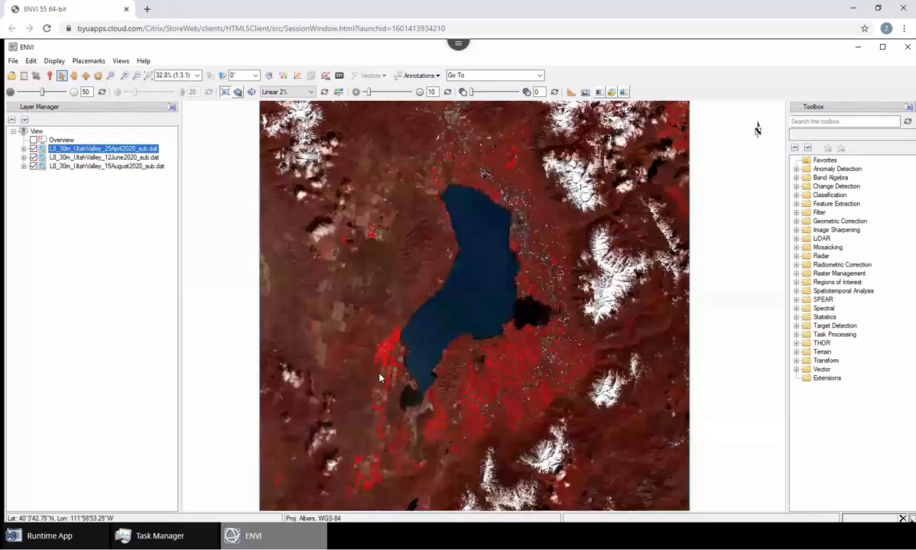
Plot the spectral profile of a bright red circular crop field west of the lake in the 25 April 2020 image.
{"action": "scroll", "coordinate": [377, 378], "scroll_direction": "up", "scroll_amount": 5}
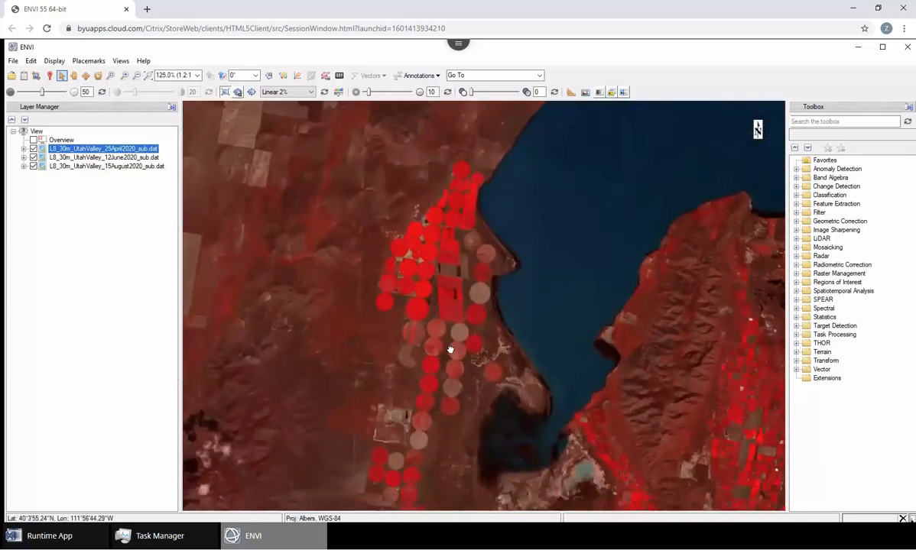
{"action": "left_click_drag", "start_coordinate": [450, 350], "coordinate": [451, 344]}
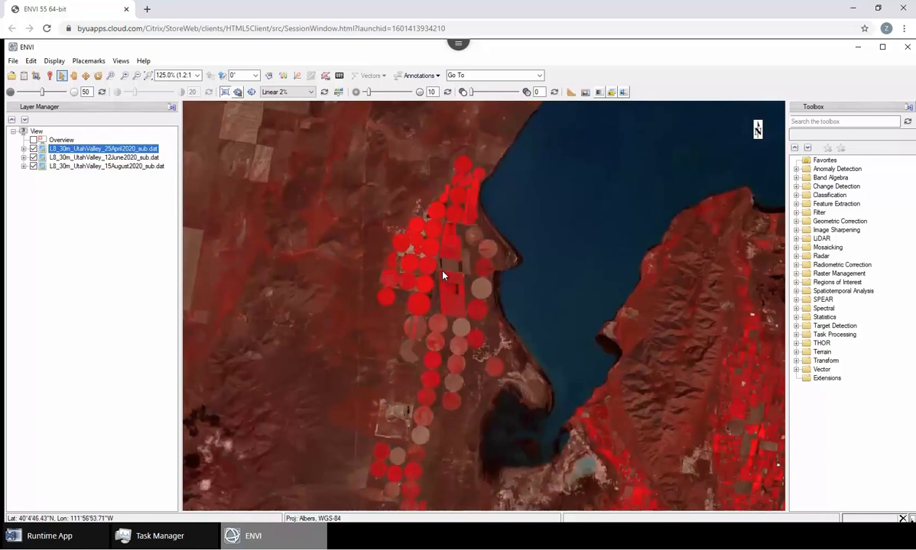
{"action": "left_click", "coordinate": [282, 76]}
{"action": "left_click", "coordinate": [418, 306]}
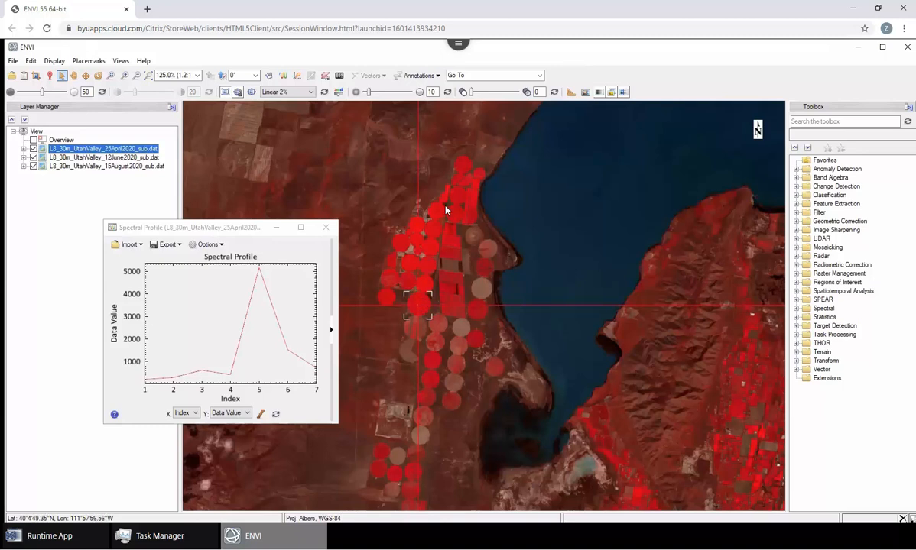
{"action": "left_click", "coordinate": [479, 75]}
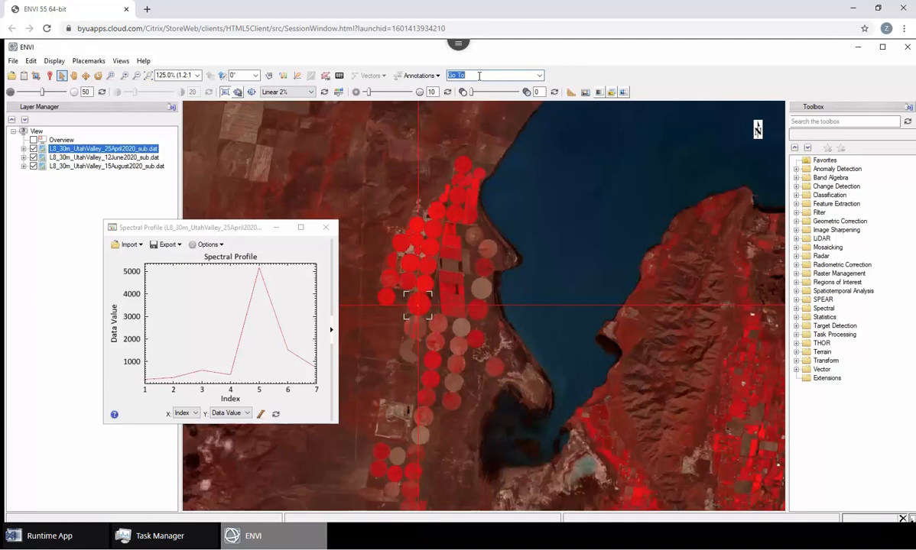
{"action": "type", "text": "1"}
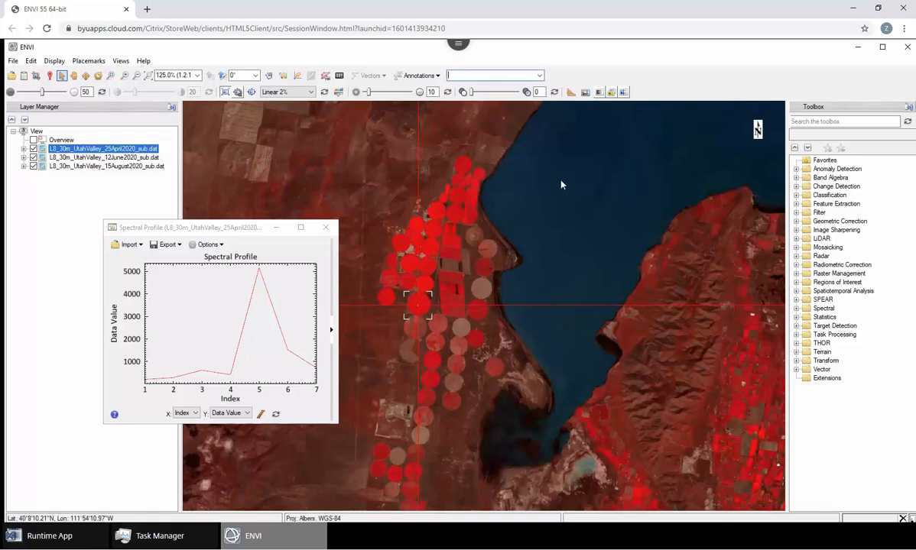
{"action": "left_click", "coordinate": [420, 307]}
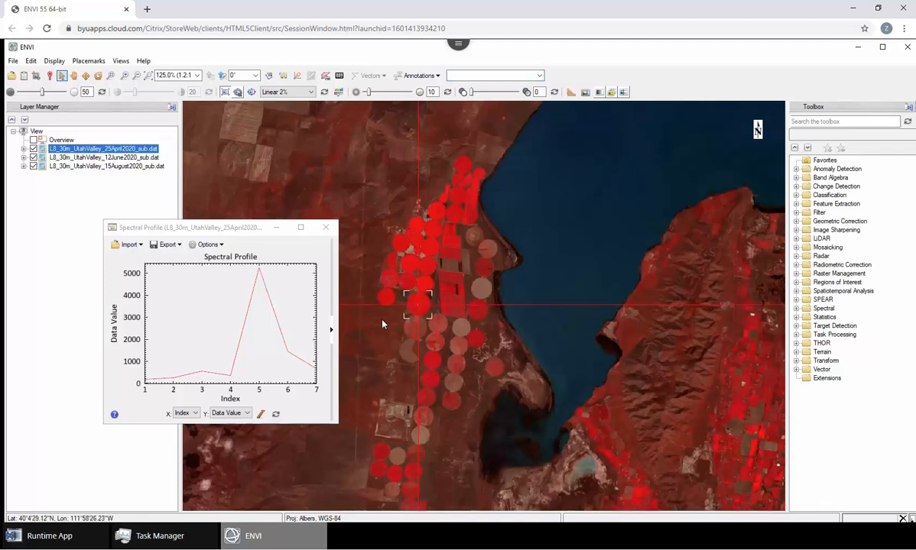
Add L8_30m_UtahValley_12June2020_sub.dat as an additional profile in the spectral plot.
{"action": "left_click", "coordinate": [250, 233]}
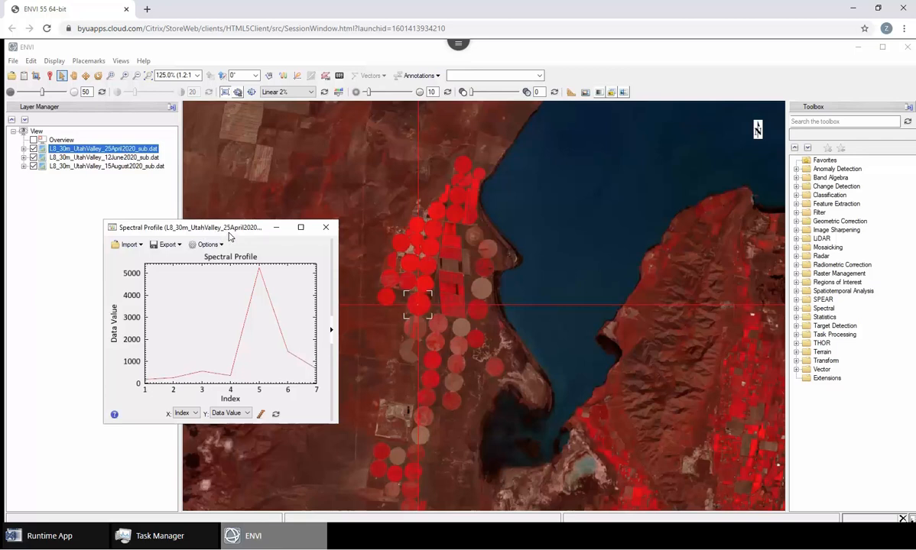
{"action": "left_click", "coordinate": [211, 242]}
{"action": "mouse_move", "coordinate": [278, 370]}
{"action": "left_click", "coordinate": [356, 370]}
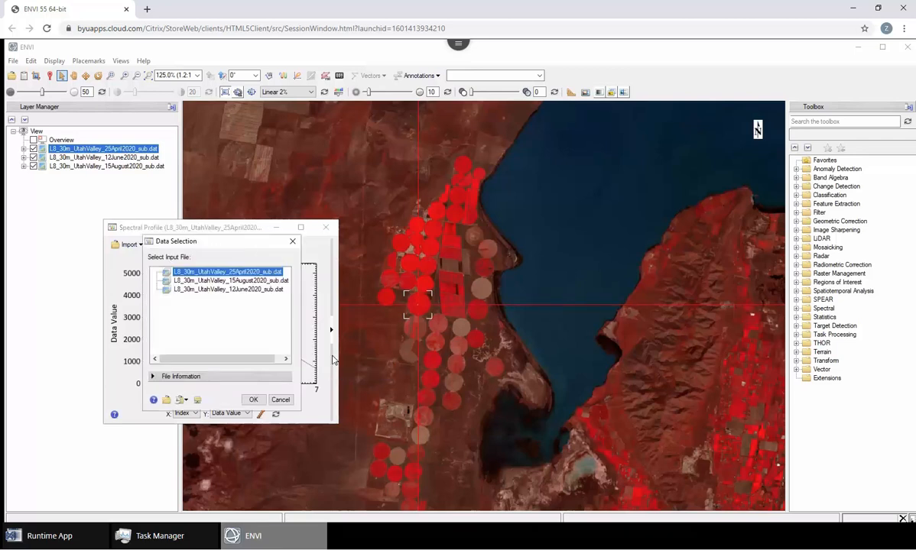
{"action": "left_click", "coordinate": [240, 289]}
{"action": "left_click", "coordinate": [254, 400]}
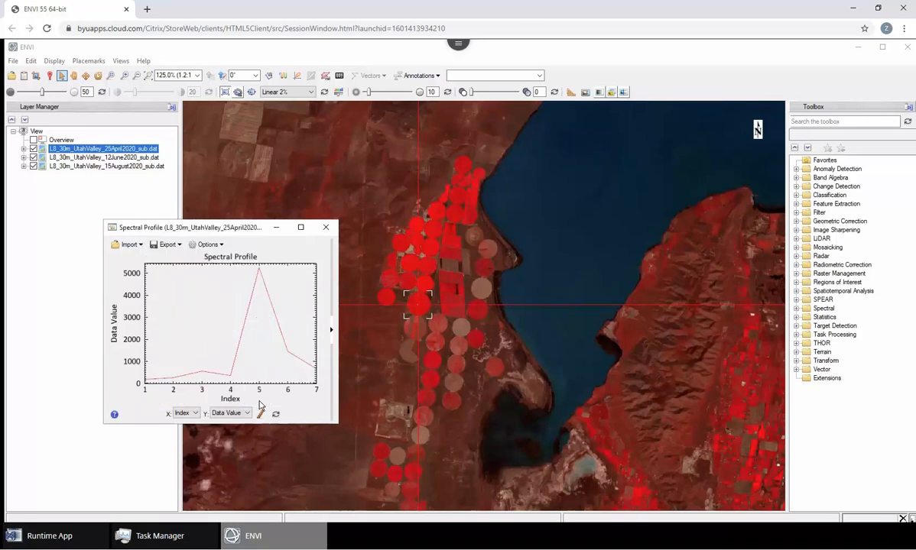
Add L8_30m_UtahValley_15August2020_sub.dat as another additional profile in the spectral plot.
{"action": "left_click", "coordinate": [213, 244]}
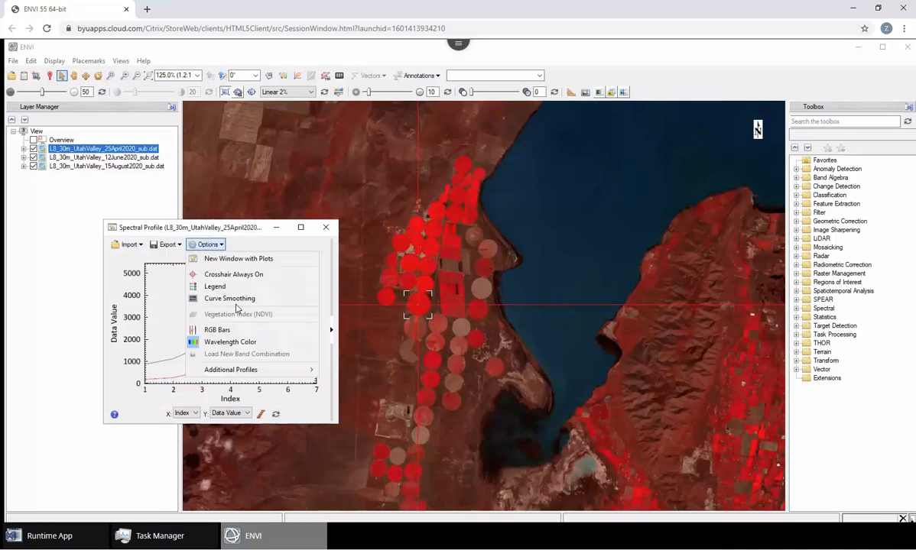
{"action": "mouse_move", "coordinate": [311, 375]}
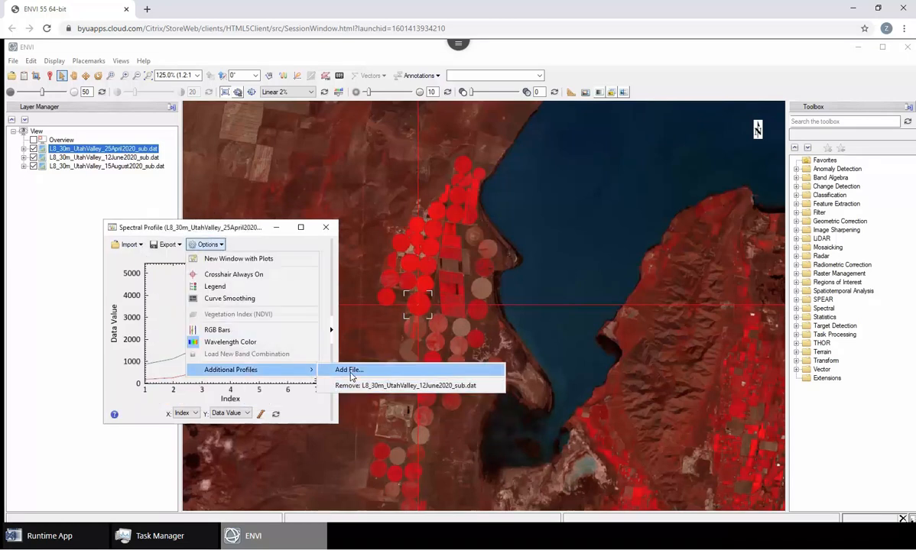
{"action": "left_click", "coordinate": [348, 370]}
{"action": "left_click", "coordinate": [230, 281]}
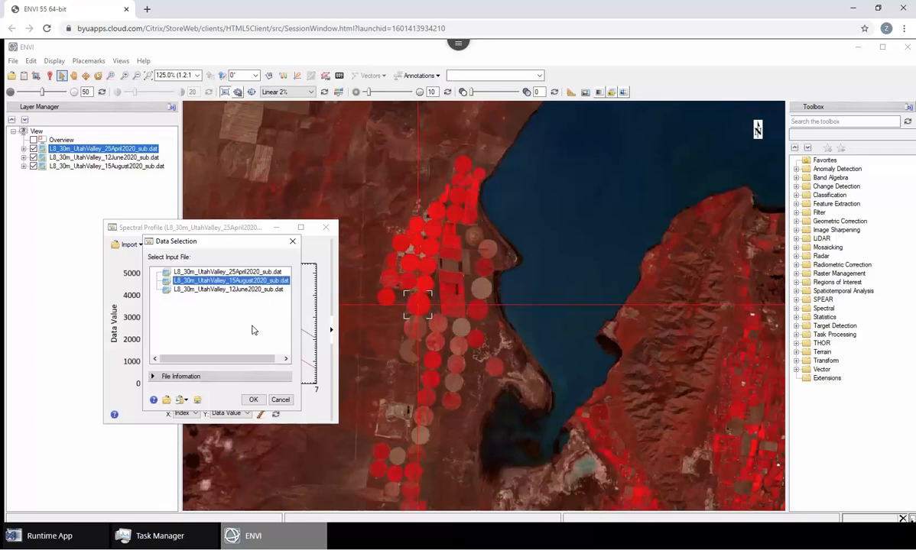
{"action": "left_click", "coordinate": [253, 400]}
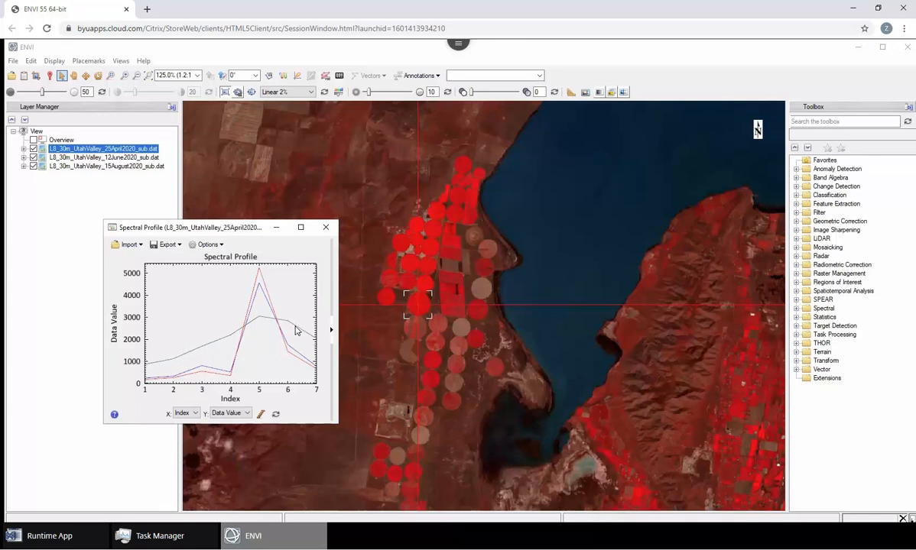
Hide the 25 April 2020 layer to view the 12 June 2020 image beneath it.
{"action": "left_click", "coordinate": [34, 149]}
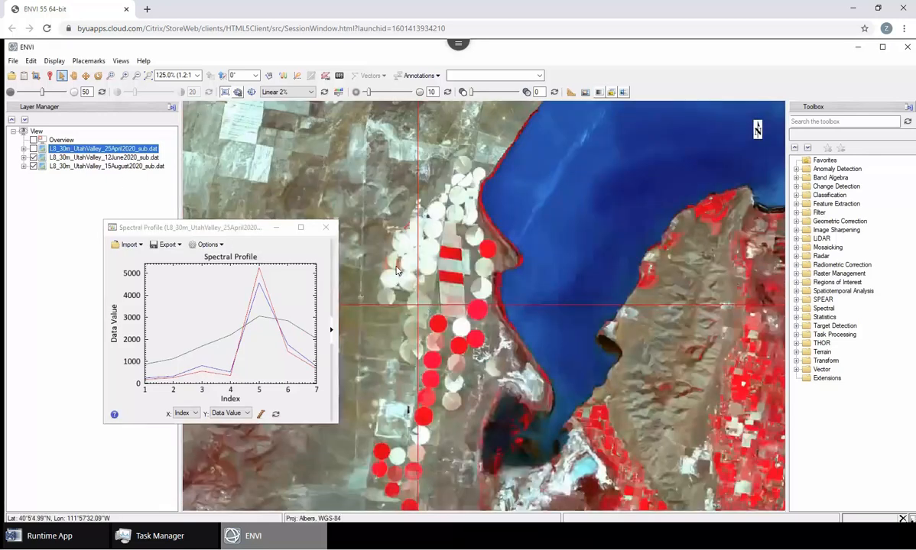
Show the 25 April 2020 layer again and plot the three-date spectral profiles of a bright red circular field farther south, west of the lake.
{"action": "left_click", "coordinate": [440, 328]}
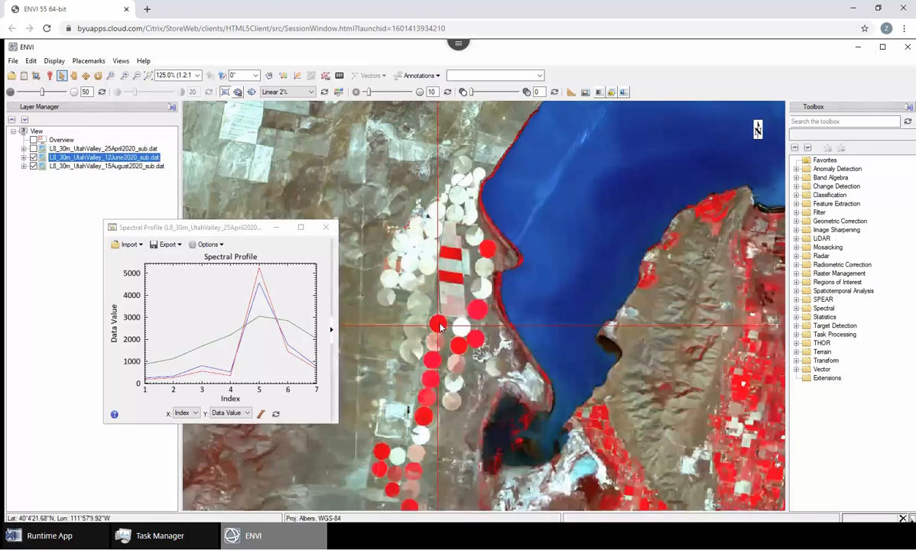
{"action": "left_click", "coordinate": [33, 149]}
{"action": "left_click", "coordinate": [425, 369]}
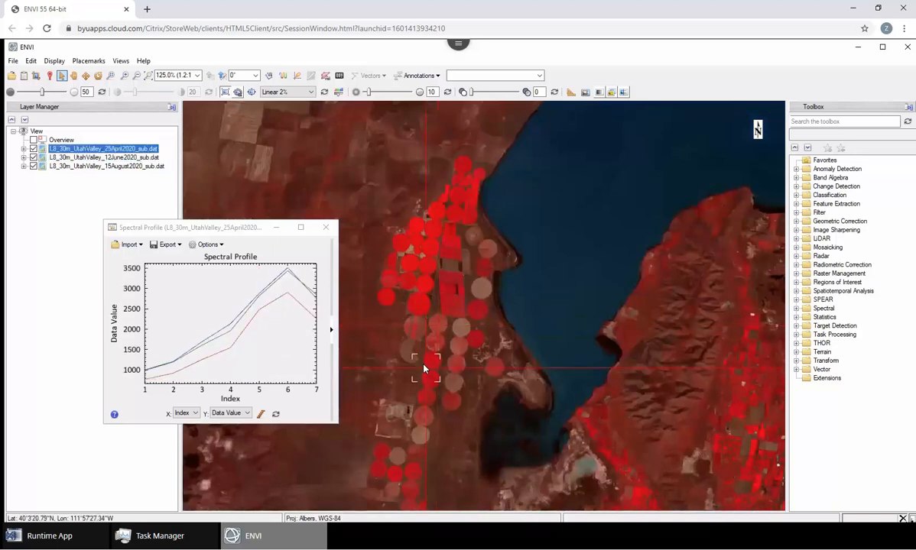
{"action": "left_click", "coordinate": [432, 358]}
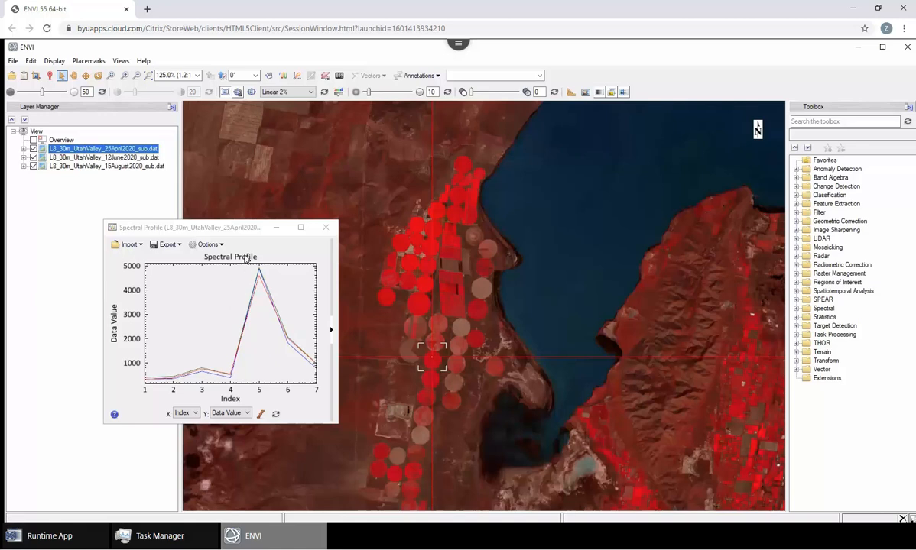
{"action": "left_click", "coordinate": [167, 244]}
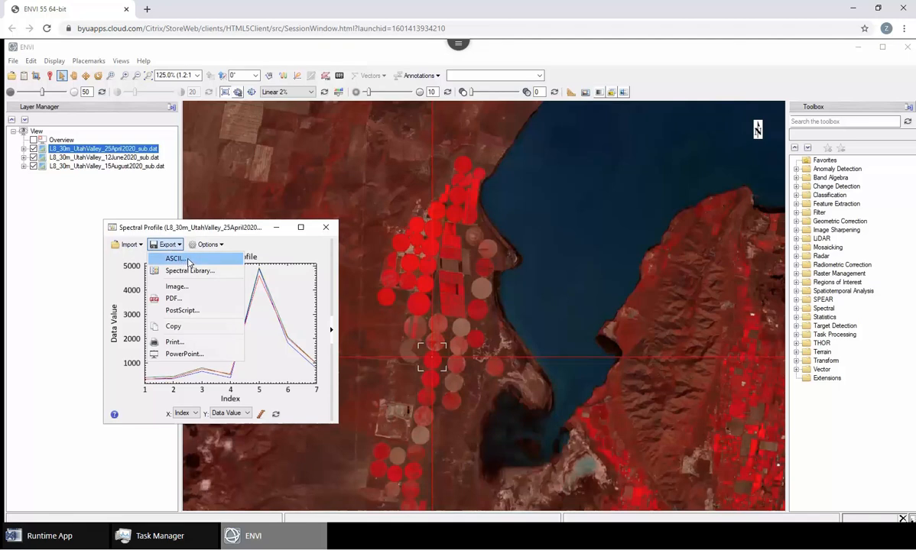
{"action": "left_click", "coordinate": [174, 259]}
{"action": "left_click", "coordinate": [290, 339]}
{"action": "left_click", "coordinate": [200, 404]}
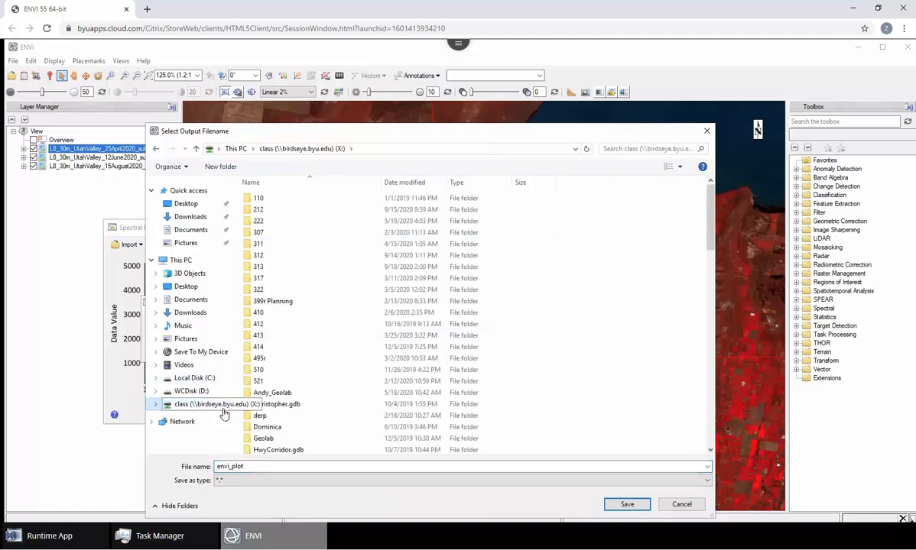
{"action": "left_click", "coordinate": [680, 505]}
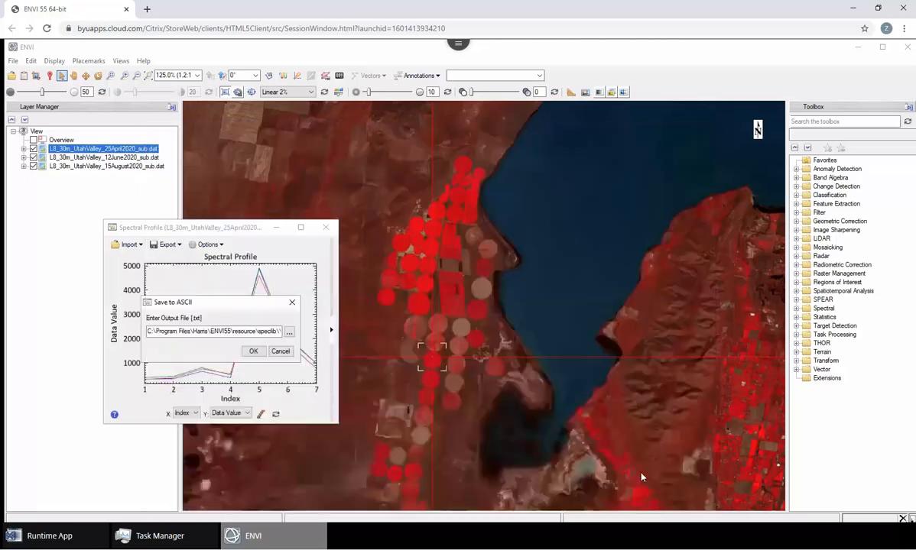
{"action": "left_click", "coordinate": [280, 352]}
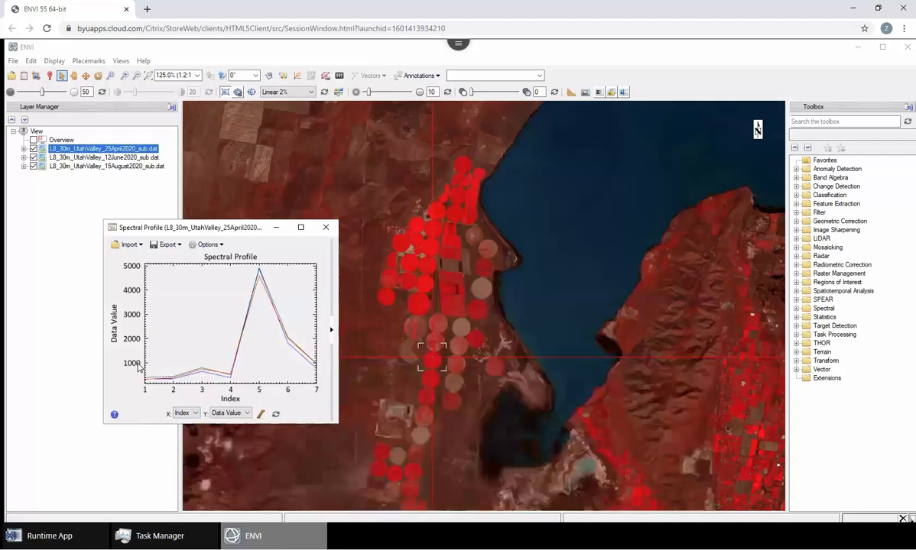
{"action": "left_click", "coordinate": [195, 413]}
{"action": "left_click", "coordinate": [185, 423]}
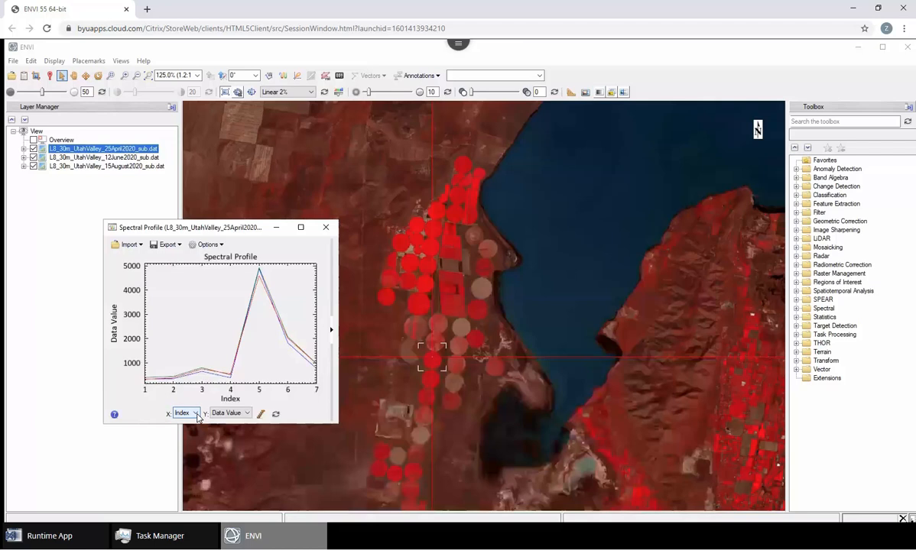